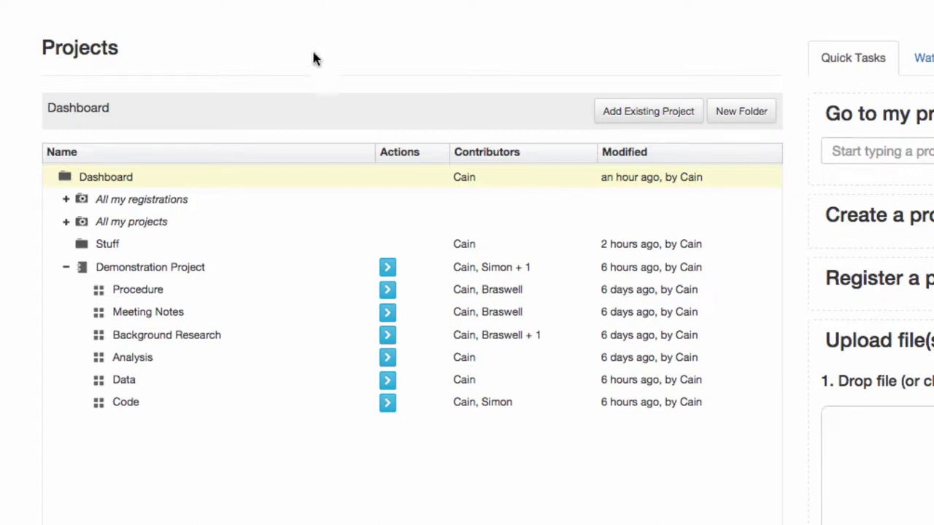
left_click(66, 222)
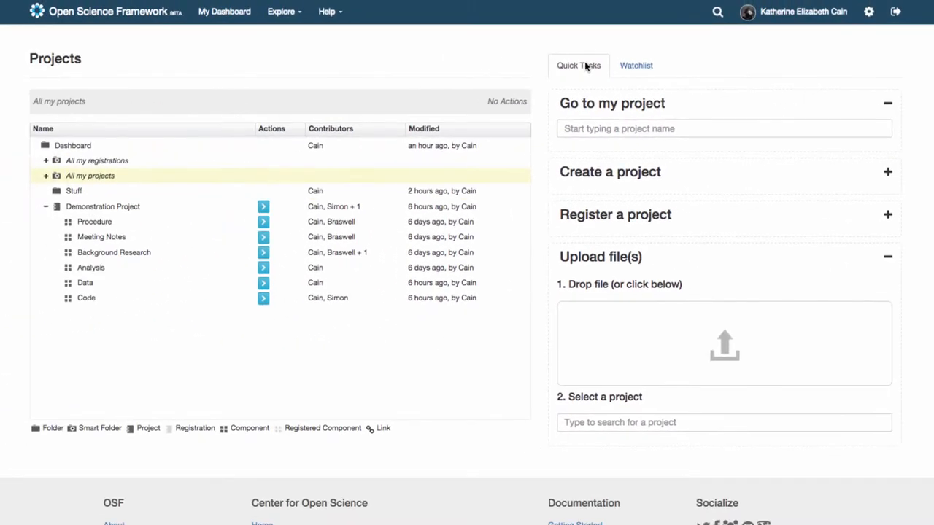
Step: Watch the OSF Case Studies project from its project page using the eye Watch button
left_click(636, 65)
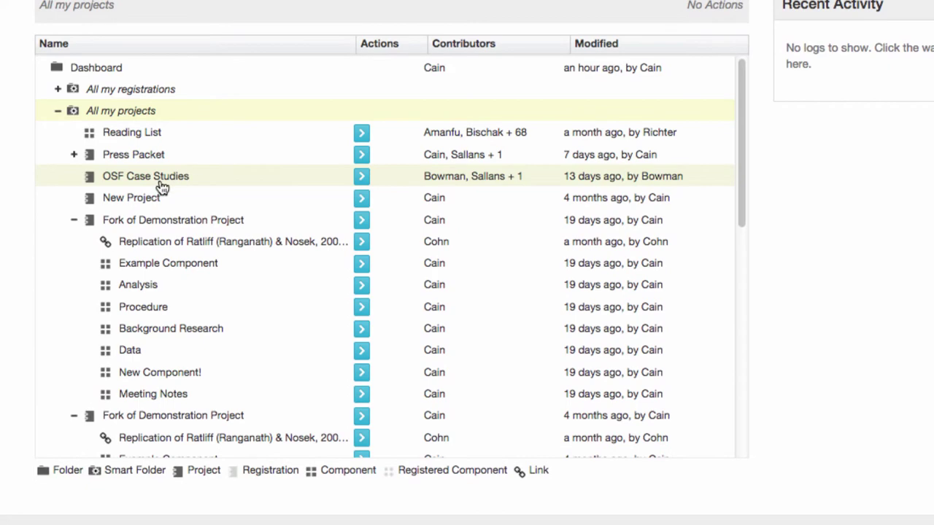
left_click(162, 181)
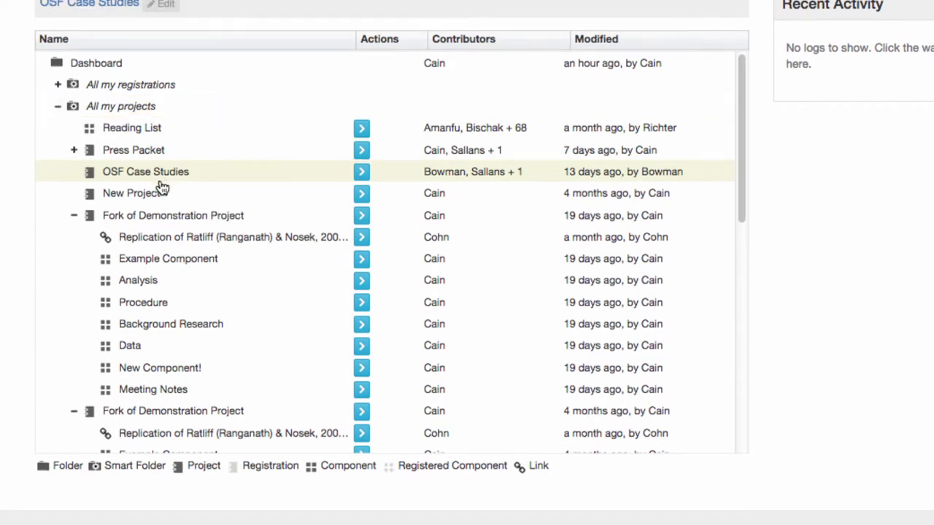
left_click(361, 172)
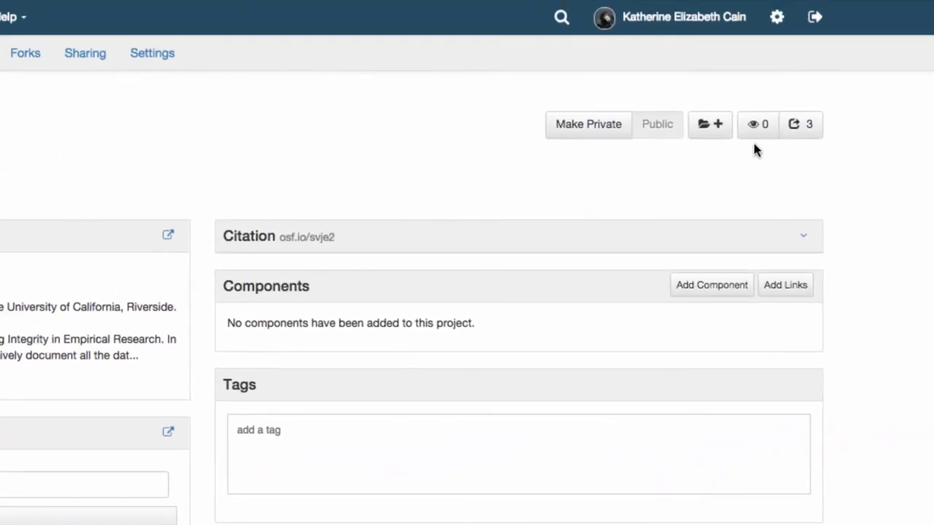
left_click(901, 80)
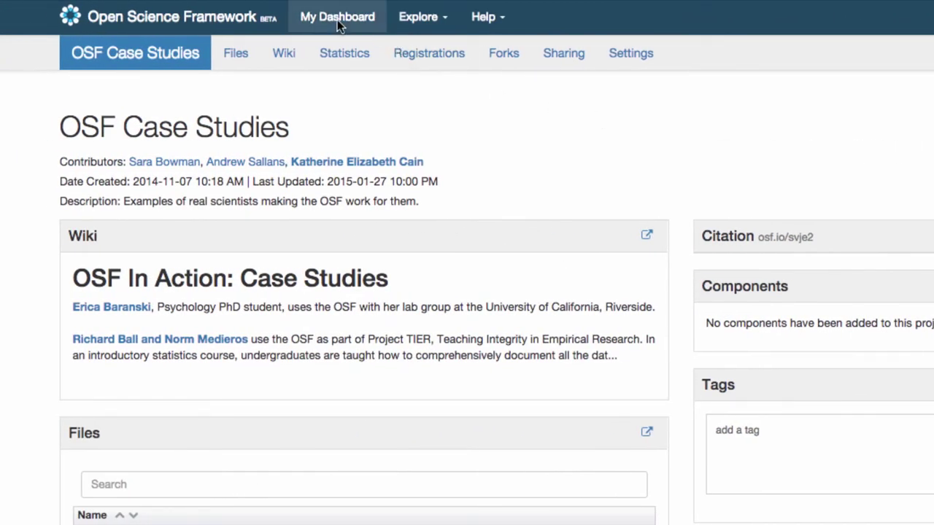
Step: Show the watched project's recent wiki and file activity in the dashboard Watchlist
left_click(337, 17)
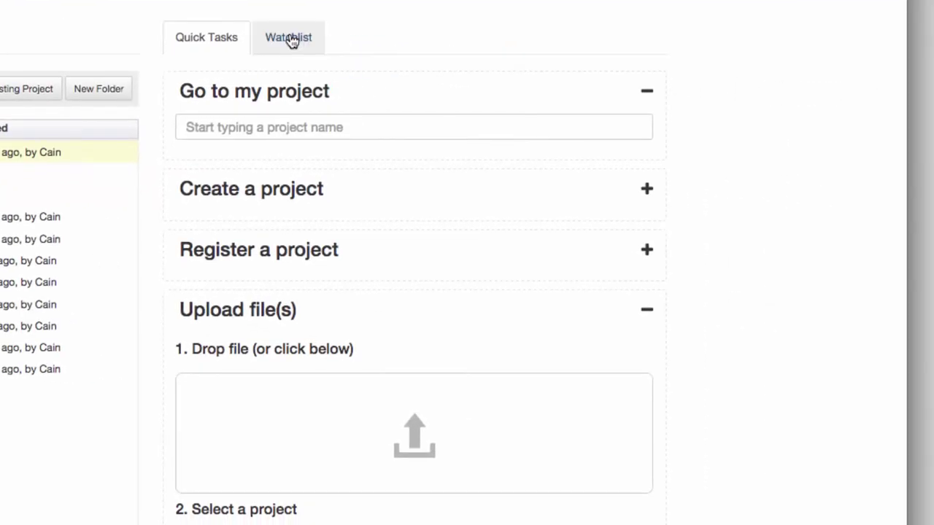
left_click(291, 38)
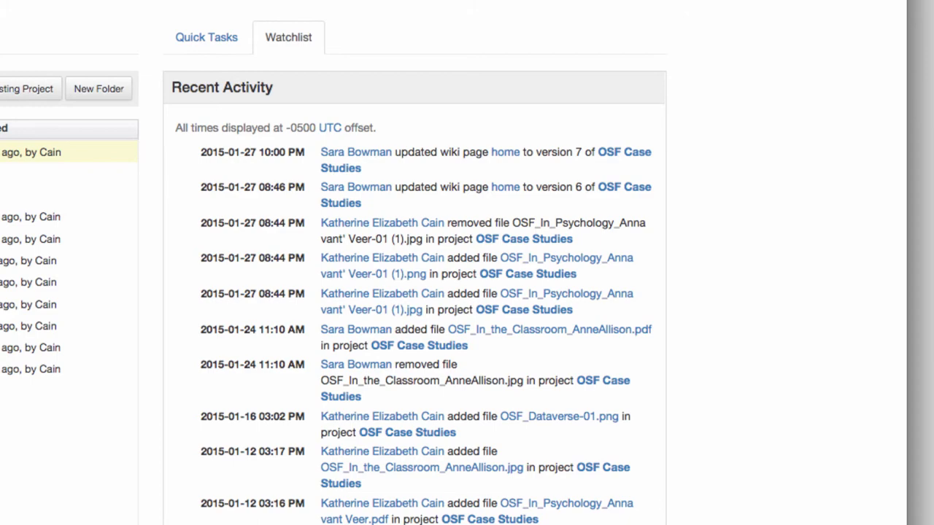